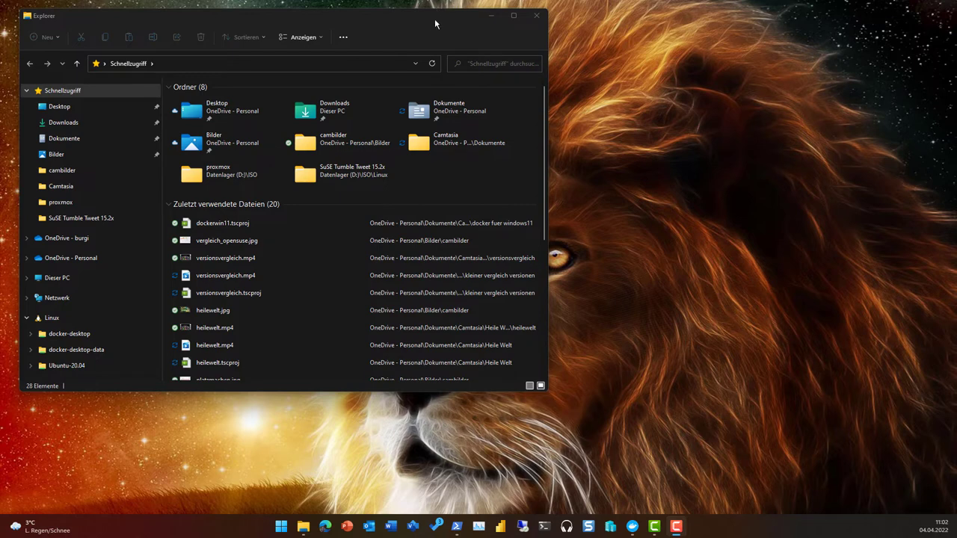
# - Start wsl from the administrator PowerShell, then type sudo apt update at the Ubuntu prompt
pyautogui.moveTo(436, 24); pyautogui.dragTo(446, 21)
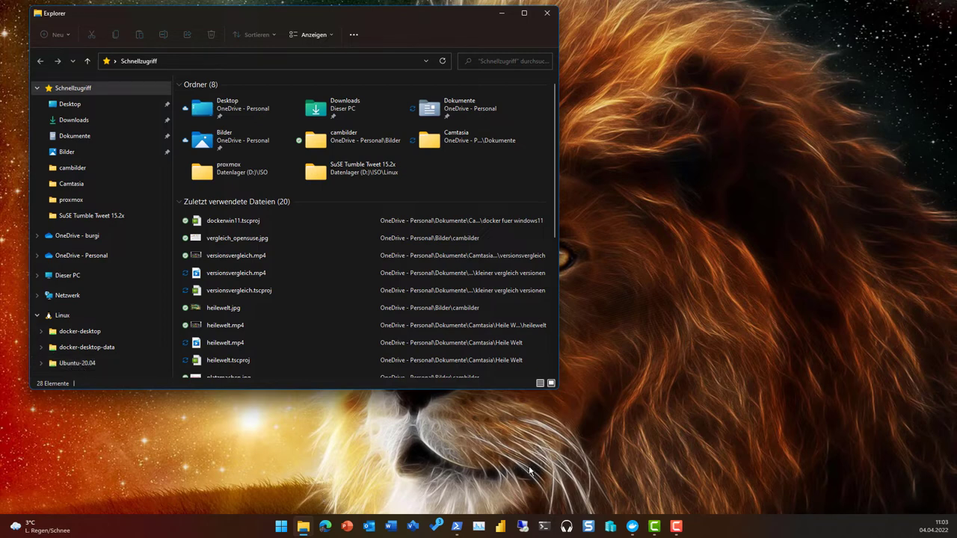
pyautogui.click(457, 525)
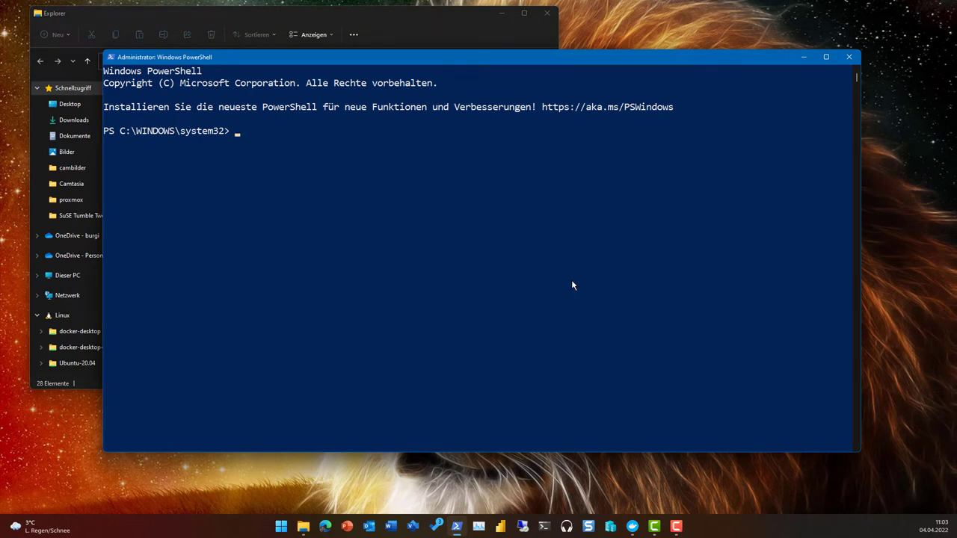
pyautogui.write('wsl')
pyautogui.press('Return')
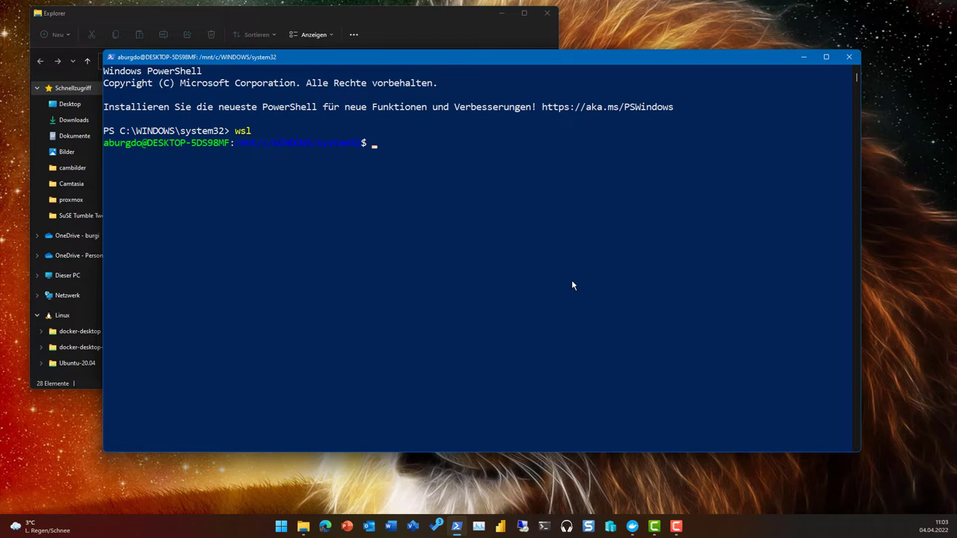
pyautogui.write('sudo apt update')
# - Run sudo apt update in Ubuntu until it reports all packages are up to date
pyautogui.press('Return')
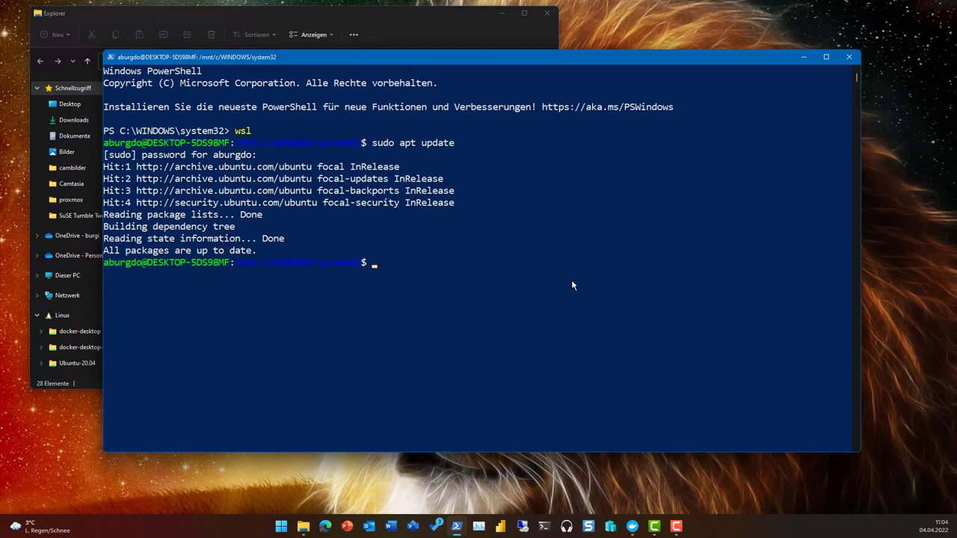
# - Launch an Ubuntu-20.04 terminal from the Terminal taskbar menu, then close the terminal window
pyautogui.rightClick(545, 527)
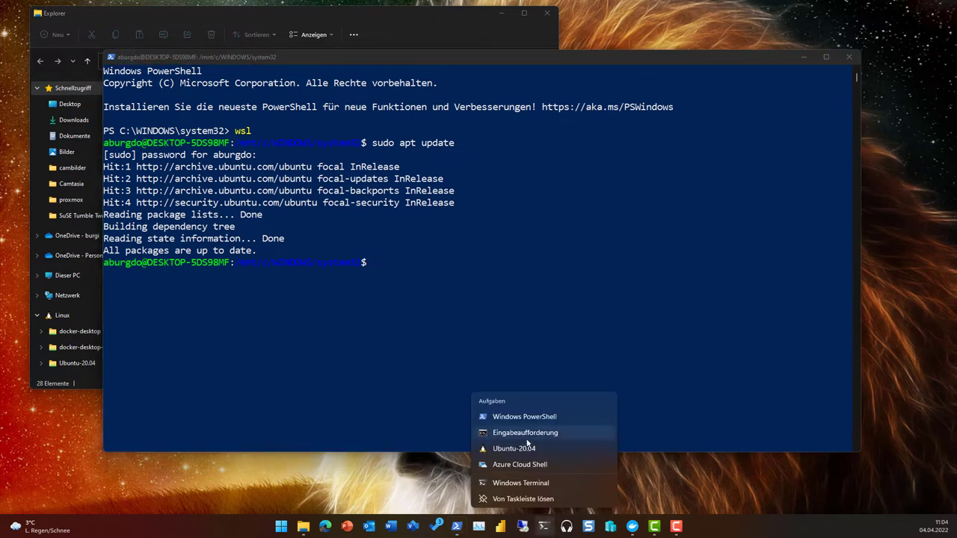
pyautogui.click(528, 451)
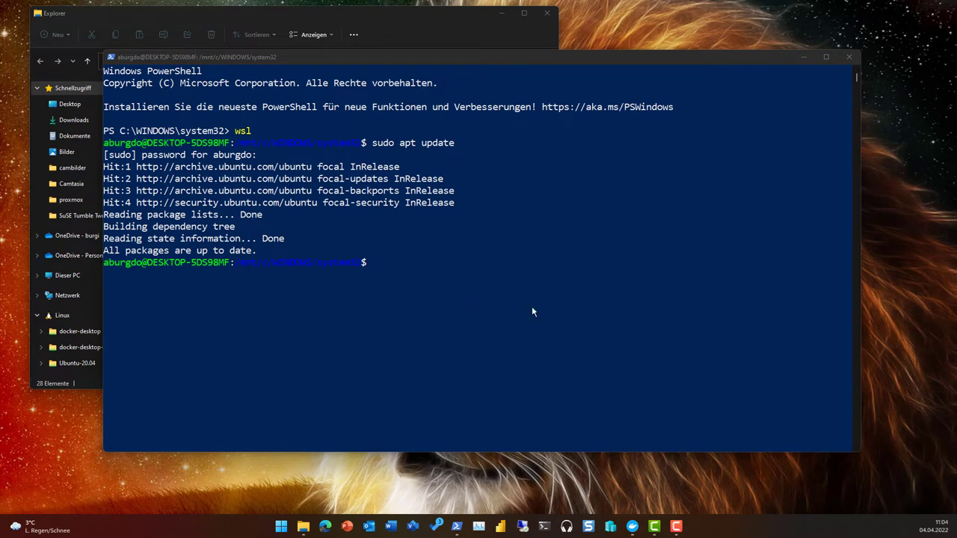
pyautogui.click(626, 261)
pyautogui.click(850, 57)
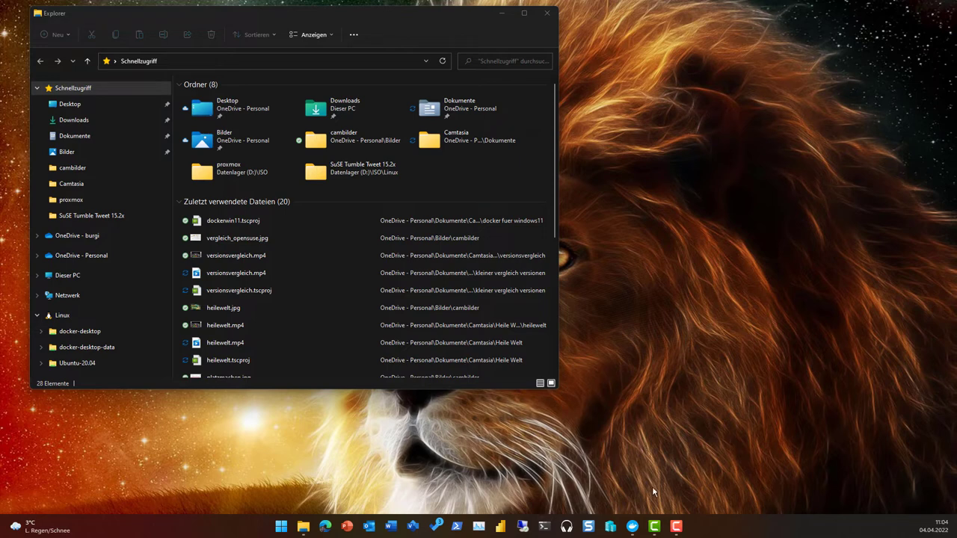
# - Check Docker's Software Updates (4.6.1 available over installed 4.5.1), then close Docker Desktop
pyautogui.click(633, 527)
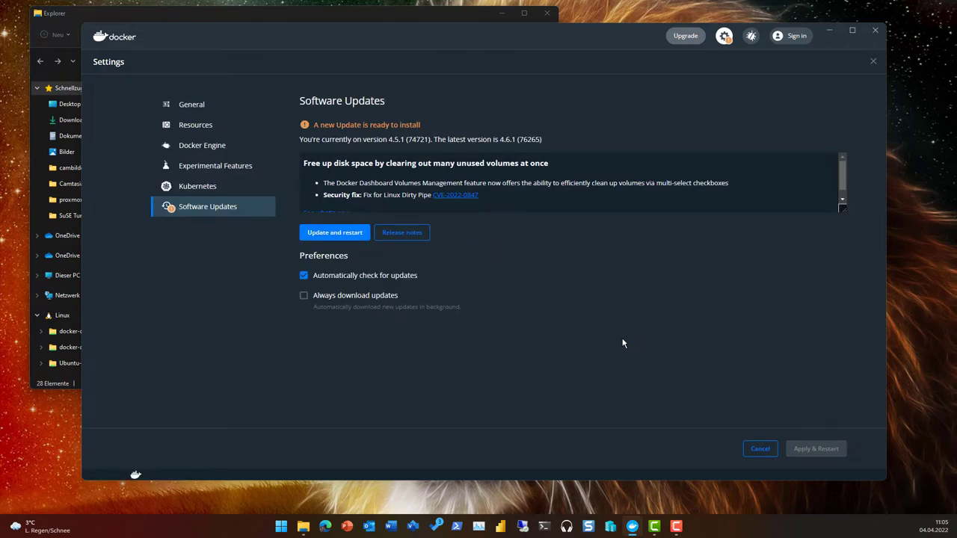
pyautogui.hotkey('alt', 'F4')
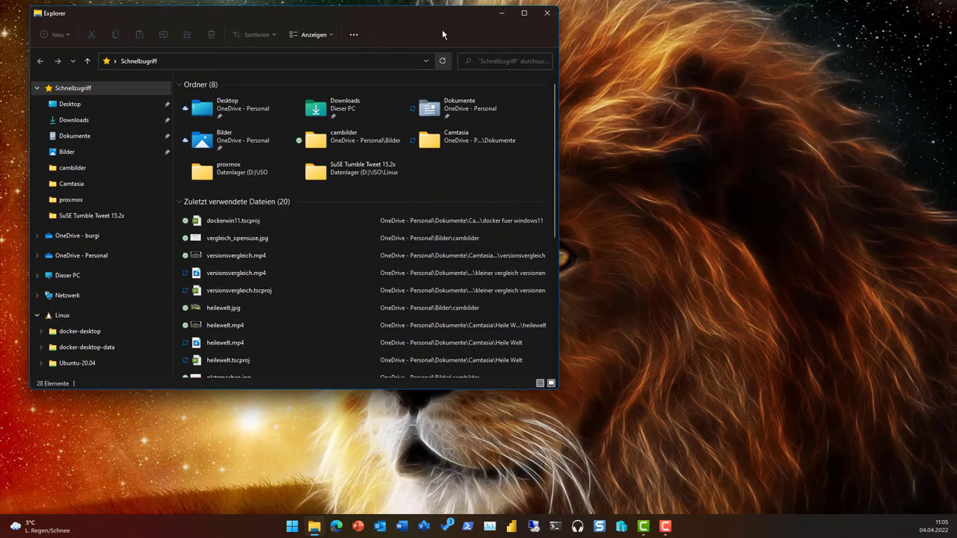
# - Shift the File Explorer window further right while Docker Desktop loads behind it
pyautogui.moveTo(437, 16); pyautogui.dragTo(484, 15)
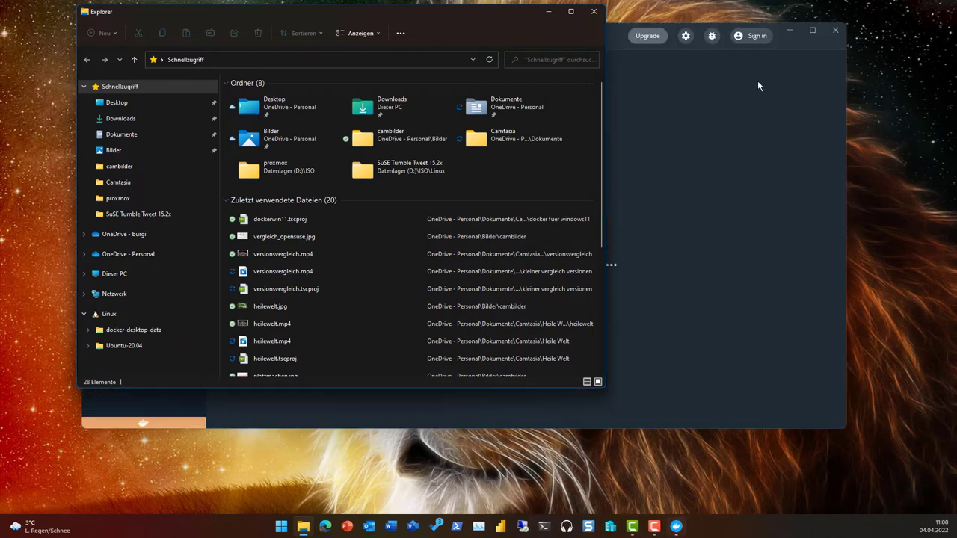
# - Bring Docker Desktop forward, showing the exited docker-tutorial and repo containers
pyautogui.click(795, 44)
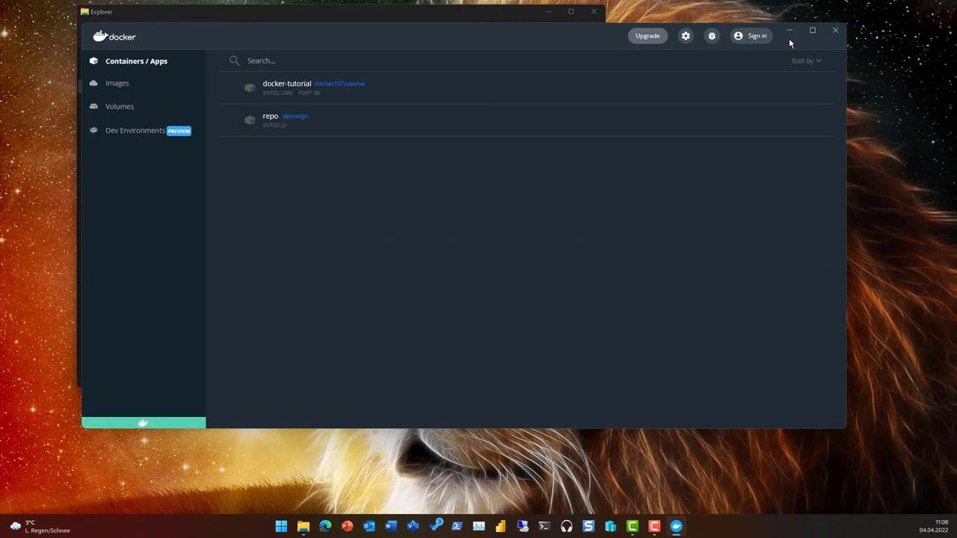
# - Open the docker101tutorial image details, cancel the Run dialog, and switch to the Images page
pyautogui.click(329, 89)
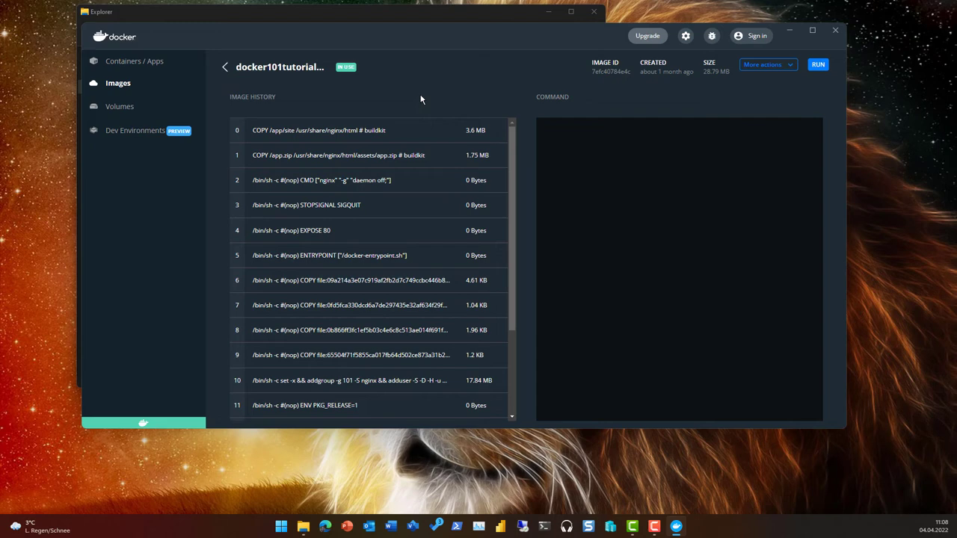
pyautogui.click(819, 65)
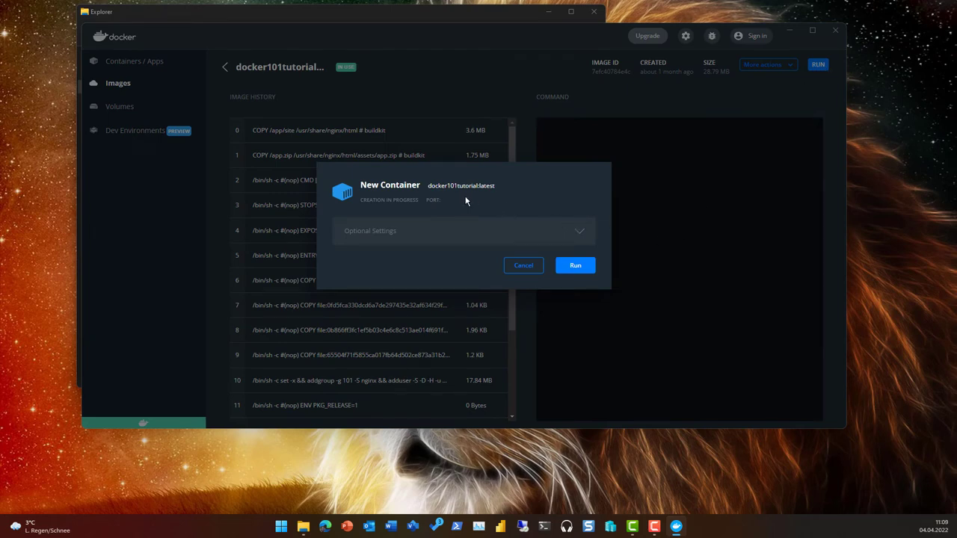
pyautogui.click(521, 266)
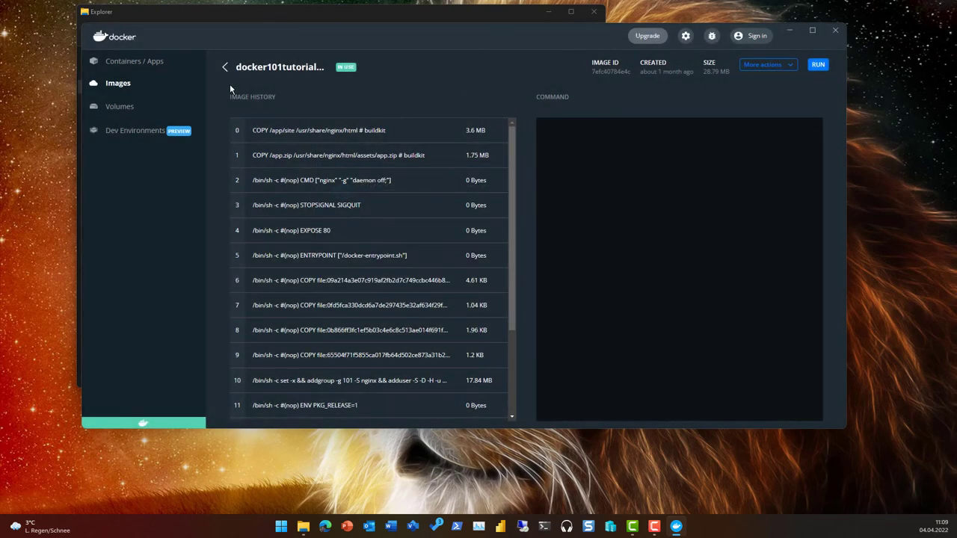
pyautogui.click(127, 85)
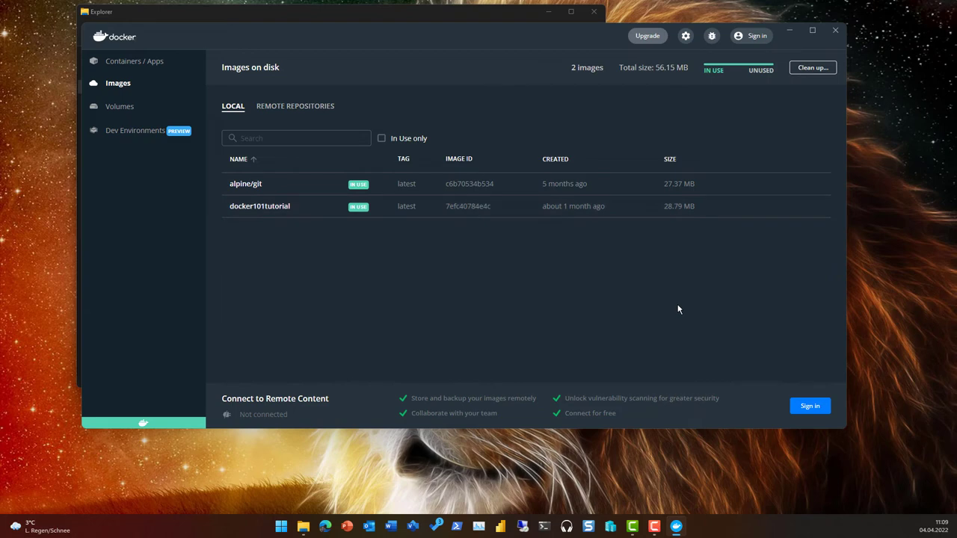
# - Run a new container, bold_goldberg, from docker101tutorial and view its nginx startup logs
pyautogui.click(808, 207)
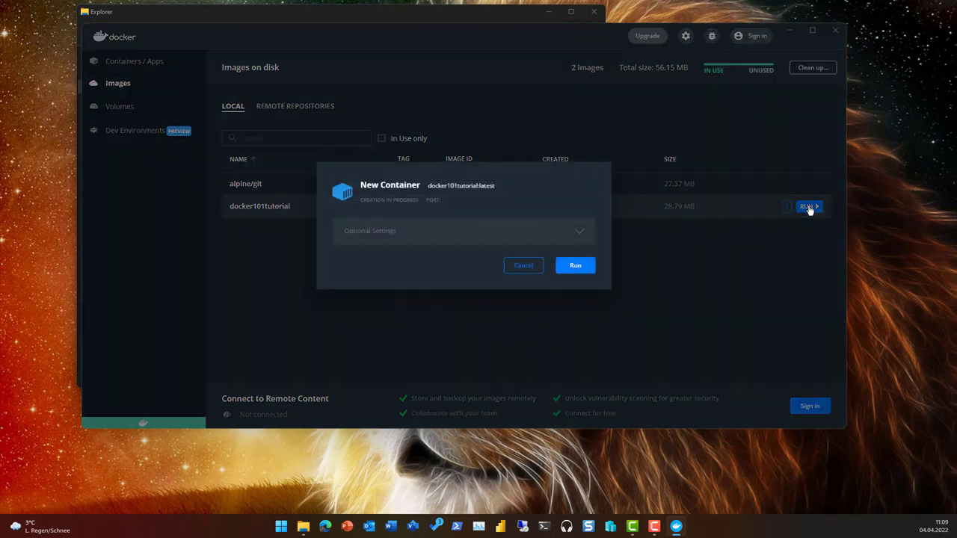
pyautogui.click(575, 267)
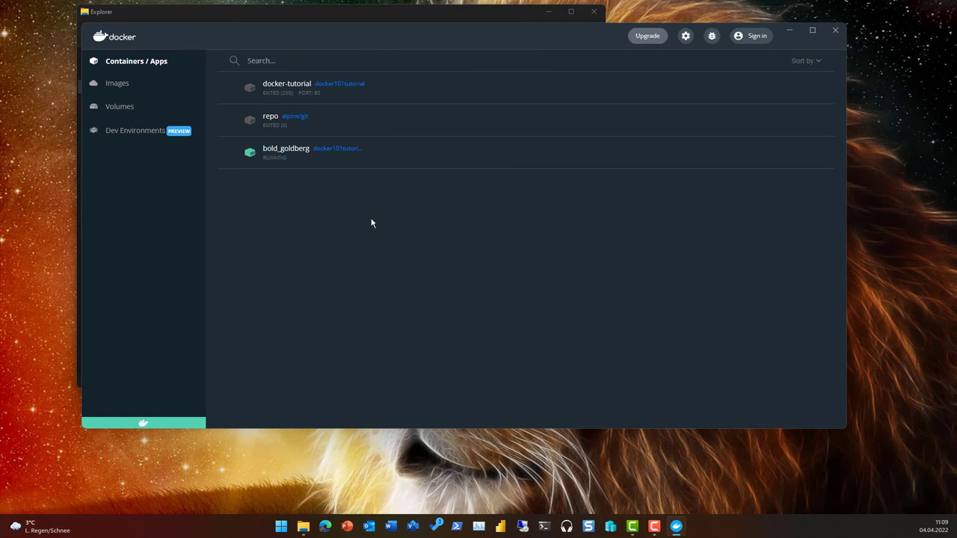
pyautogui.click(296, 156)
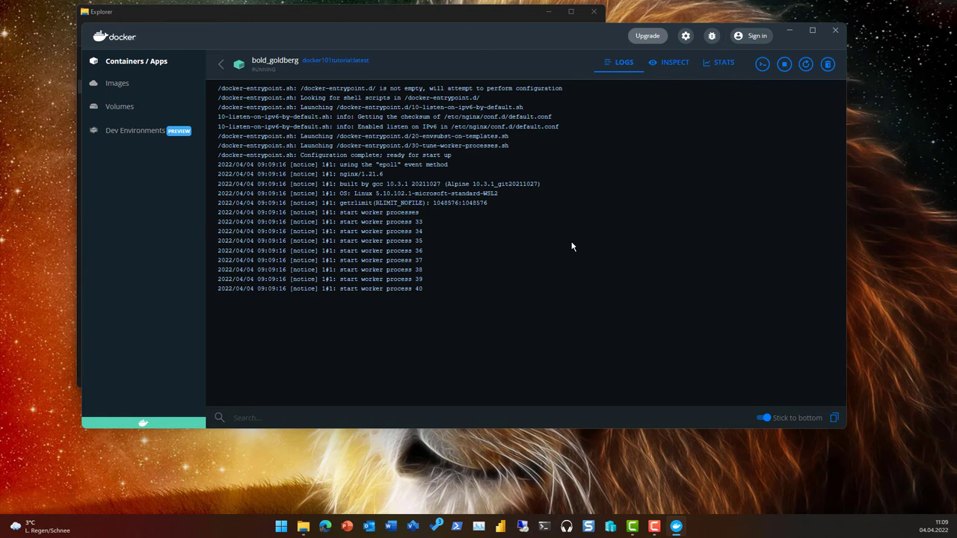
# - Stop bold_goldberg from the containers list, then return to the Images page
pyautogui.click(221, 65)
pyautogui.moveTo(552, 156)
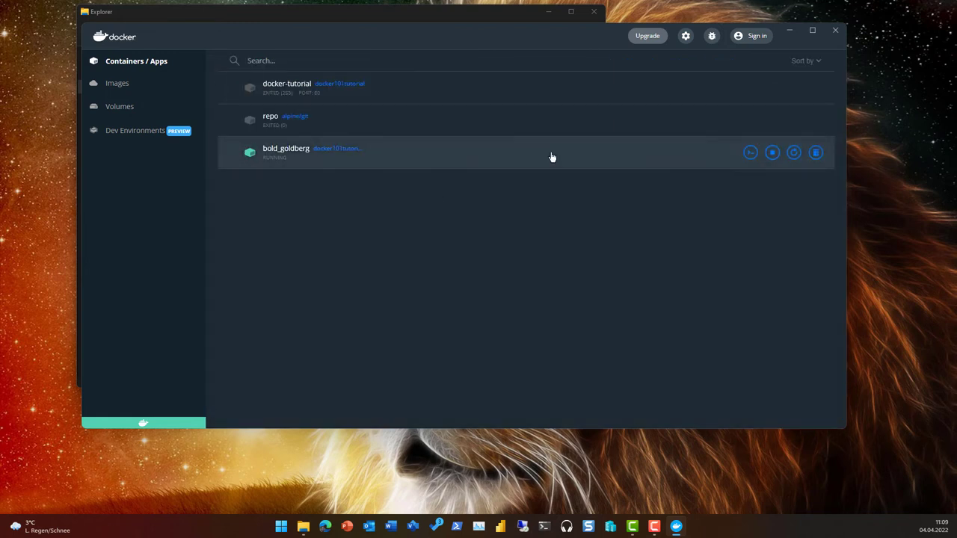
pyautogui.click(771, 154)
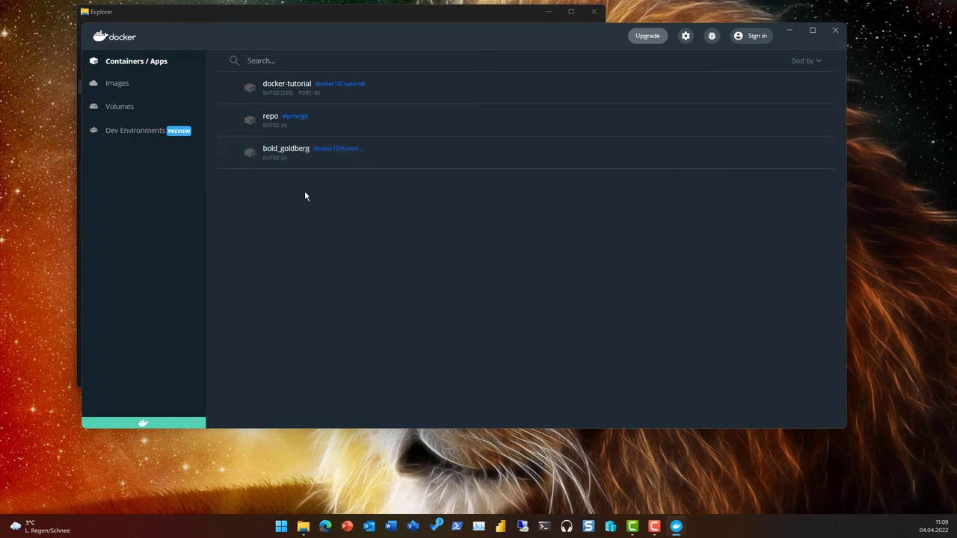
pyautogui.click(116, 86)
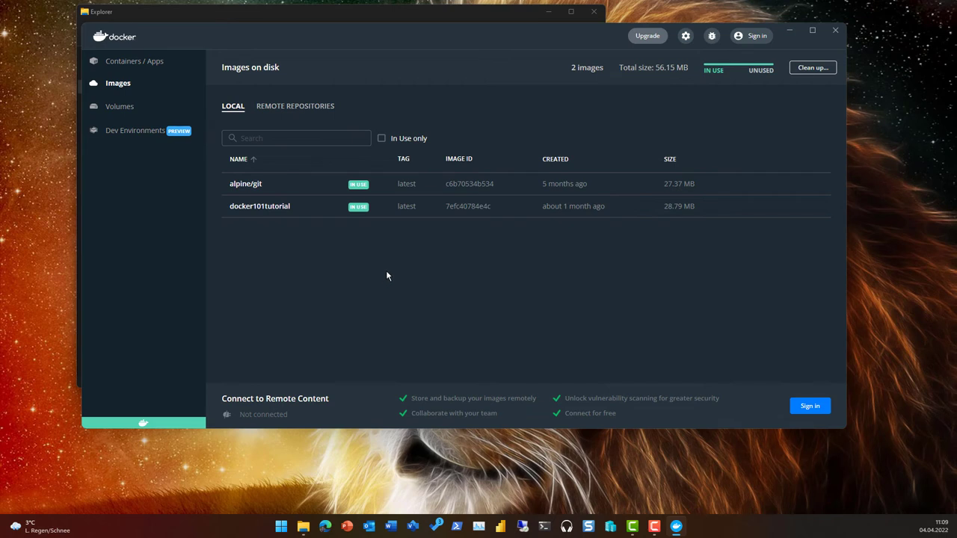
# - Open the Volumes page showing the single 10.4 MB in-use volume
pyautogui.click(121, 107)
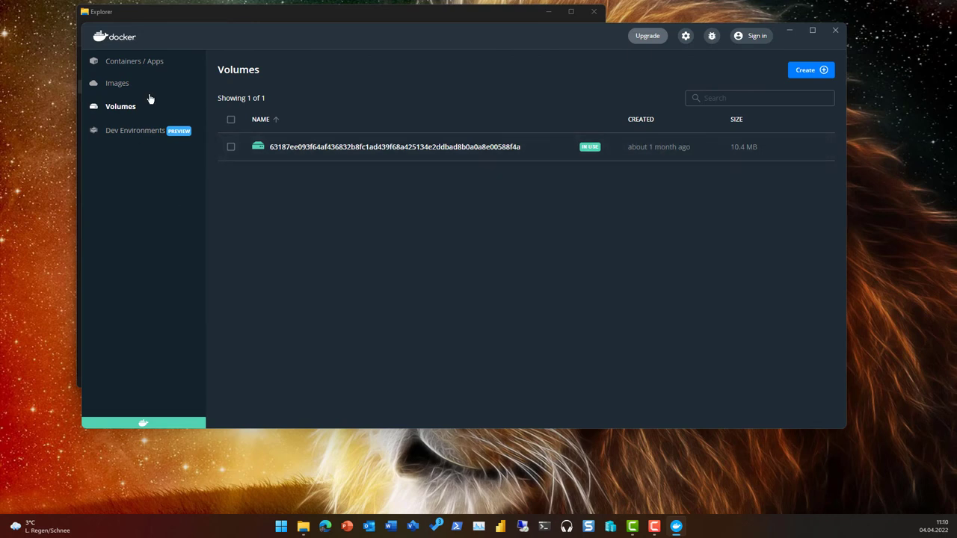
# - Show the Containers / Apps list with docker-tutorial, repo and bold_goldberg, all exited
pyautogui.click(143, 66)
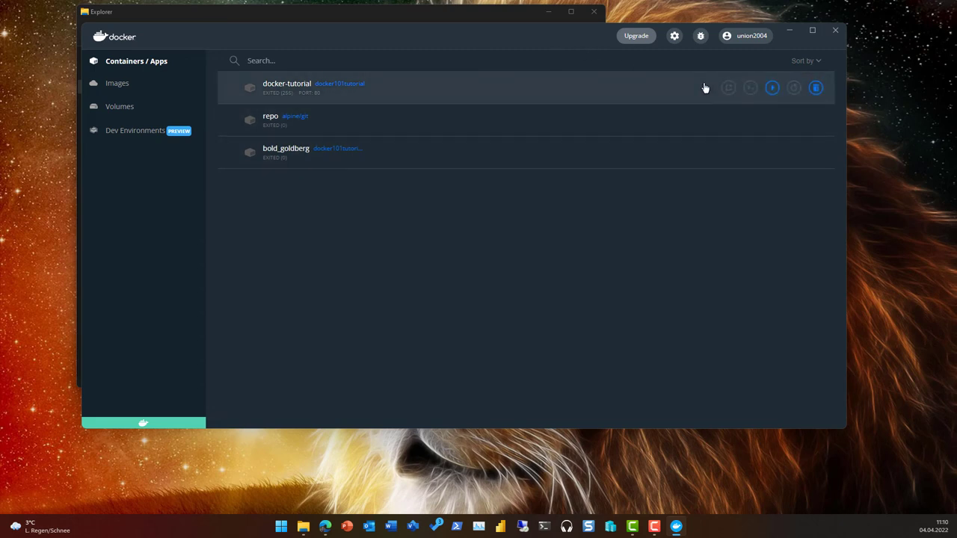
# - Review the local images, then the Remote Repositories tab and its account list
pyautogui.click(120, 85)
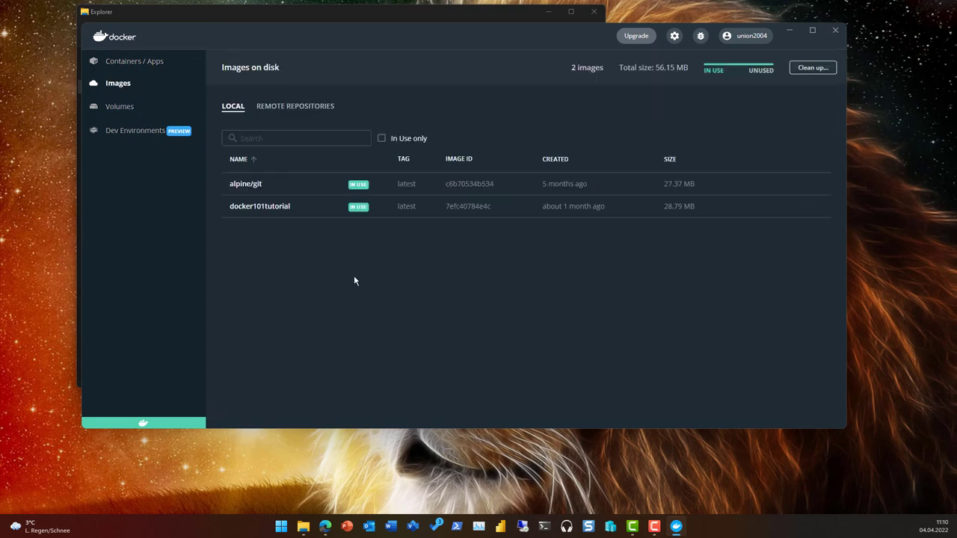
pyautogui.click(294, 107)
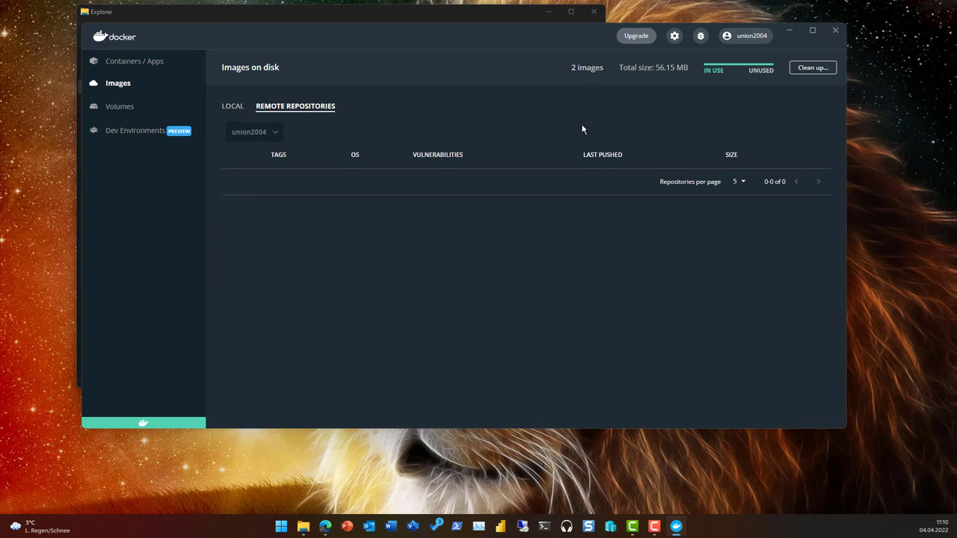
pyautogui.click(273, 137)
pyautogui.click(354, 167)
# - Glance at the containers, return to Images, and minimize Docker Desktop
pyautogui.click(127, 69)
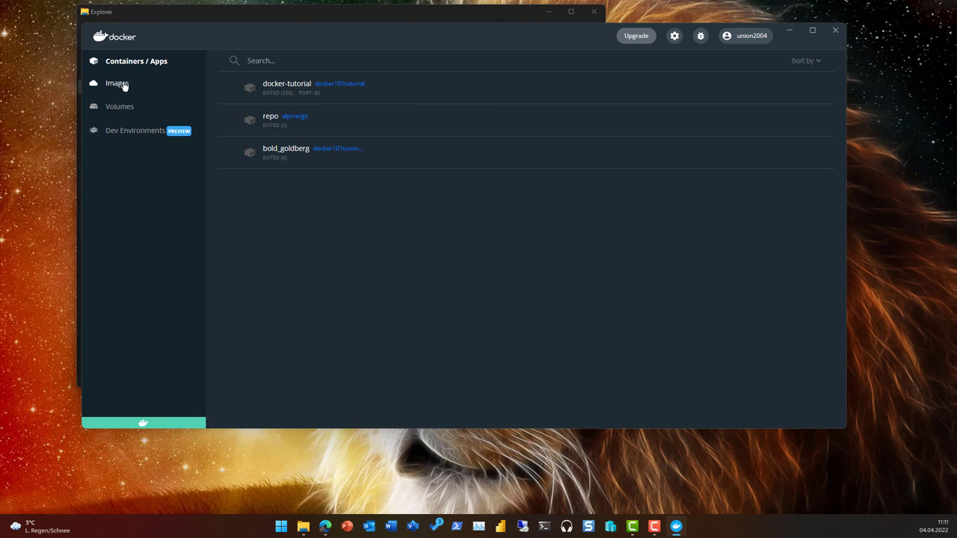
pyautogui.click(119, 84)
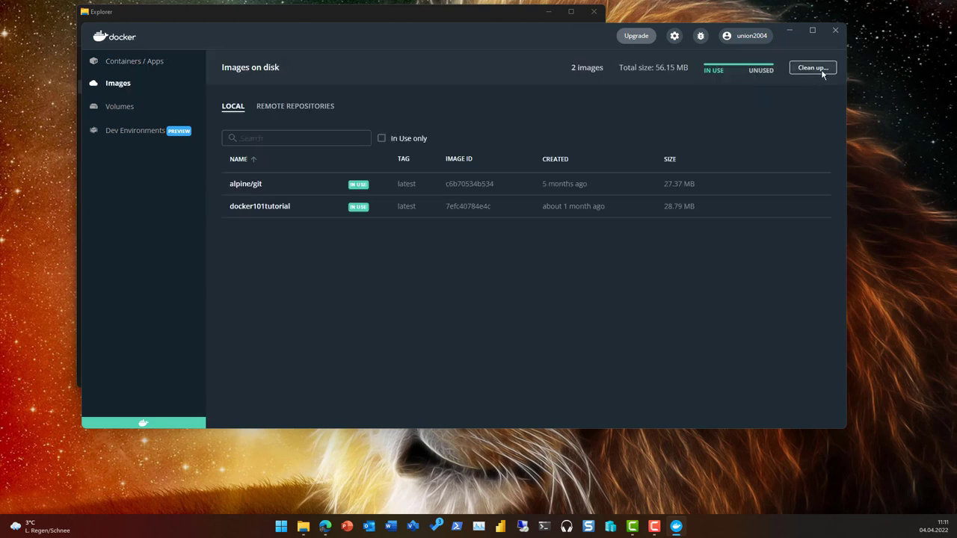
pyautogui.click(790, 31)
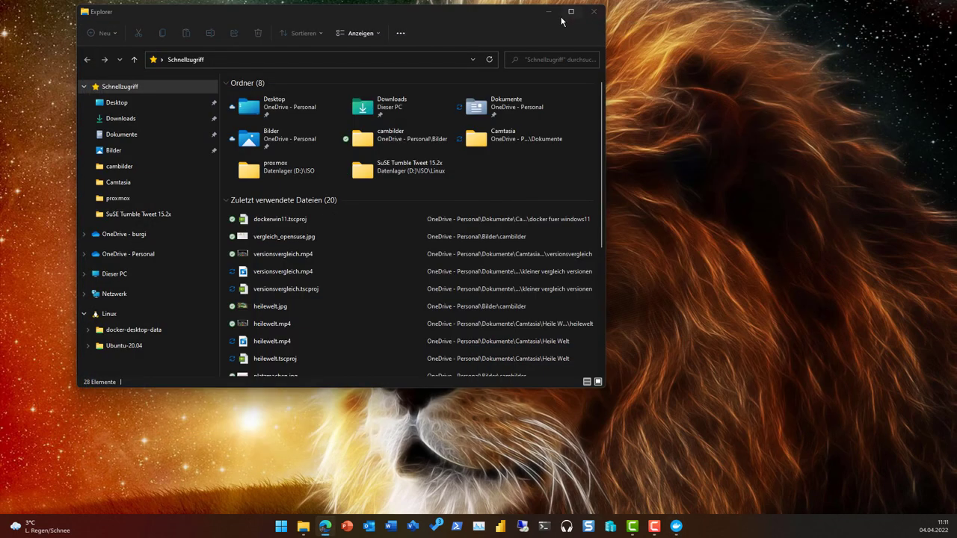
# - Minimize File Explorer and launch PowerShell as administrator, approving the UAC prompt
pyautogui.click(550, 15)
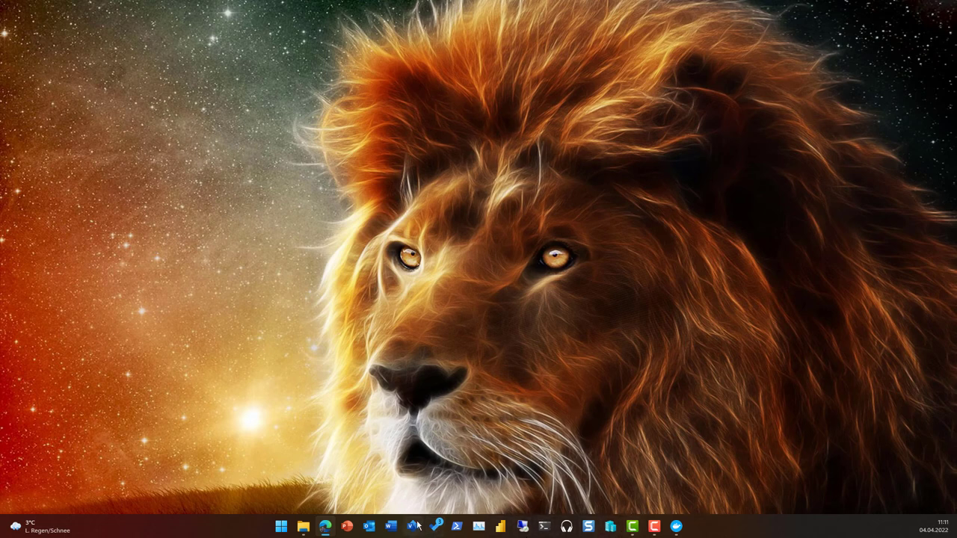
pyautogui.rightClick(457, 527)
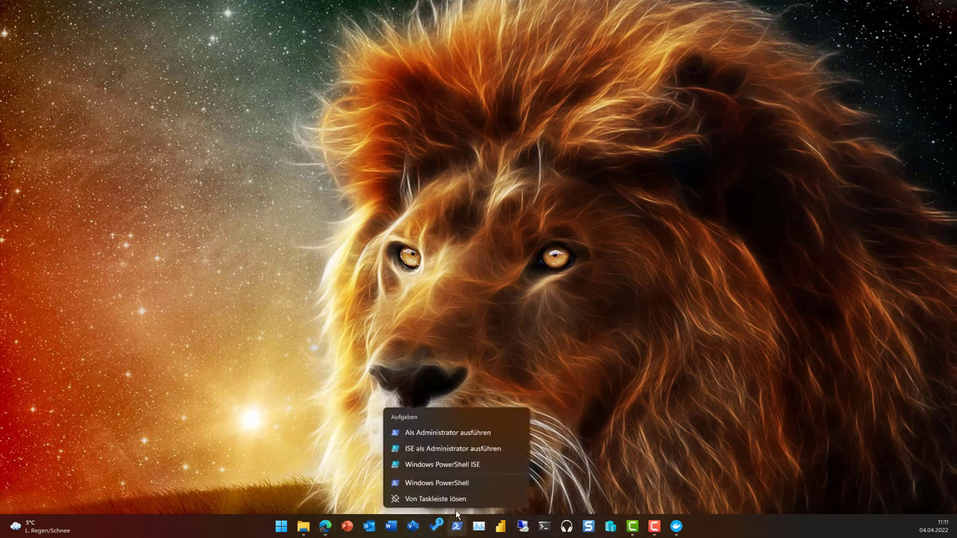
pyautogui.click(474, 432)
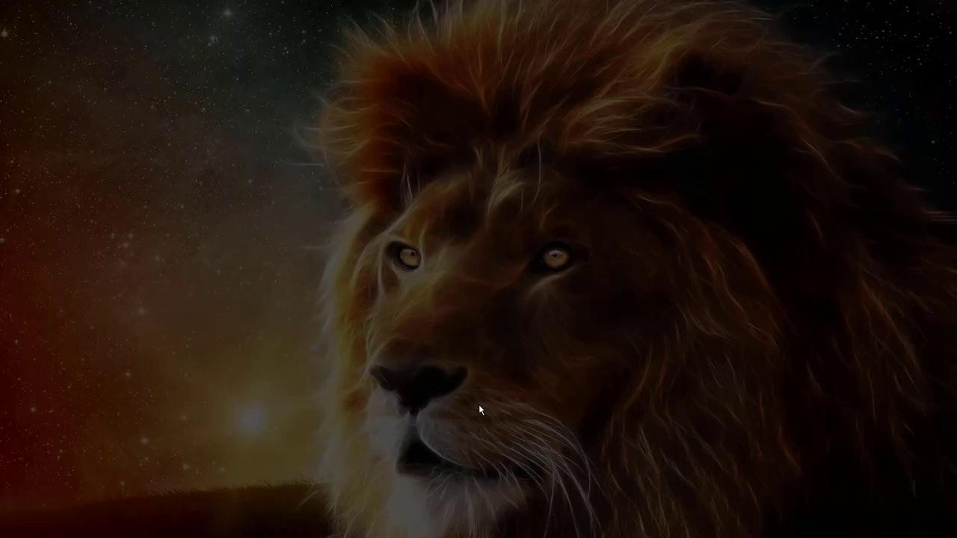
pyautogui.click(479, 405)
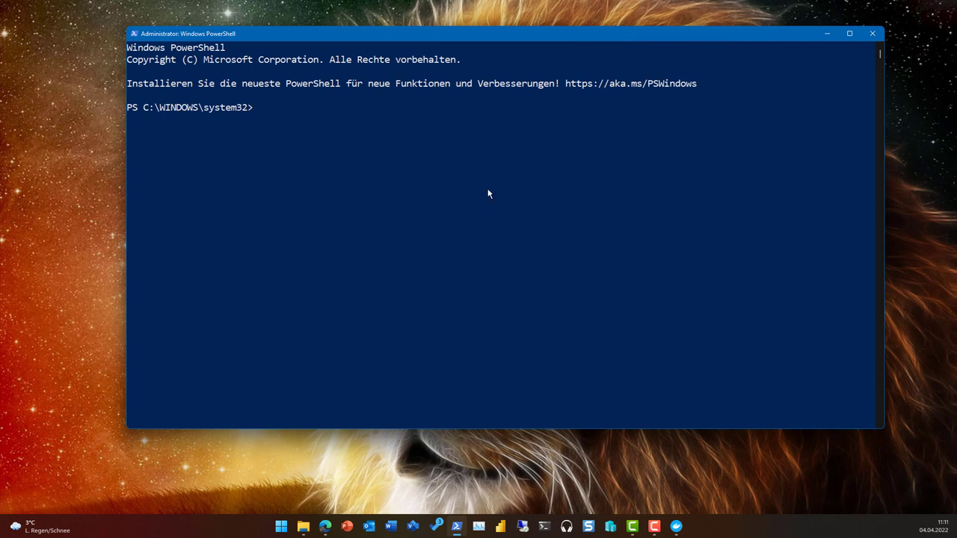
# - Run get-command *wsl* to list the installed WSL executables
pyautogui.write('get-command')
pyautogui.press('BackSpace')
pyautogui.press('BackSpace')
pyautogui.press('BackSpace')
pyautogui.write('nd *wsl')
pyautogui.press('Return')
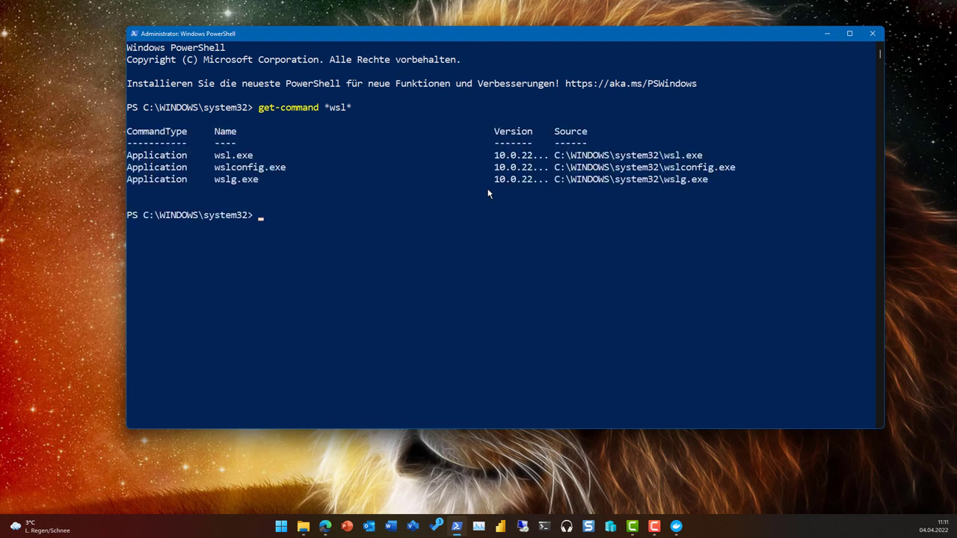
# - Run get-command *docker* to list Docker executables, then close PowerShell
pyautogui.press('Up')
pyautogui.press('BackSpace')
pyautogui.press('BackSpace')
pyautogui.press('BackSpace')
pyautogui.press('BackSpace')
pyautogui.write('docker*')
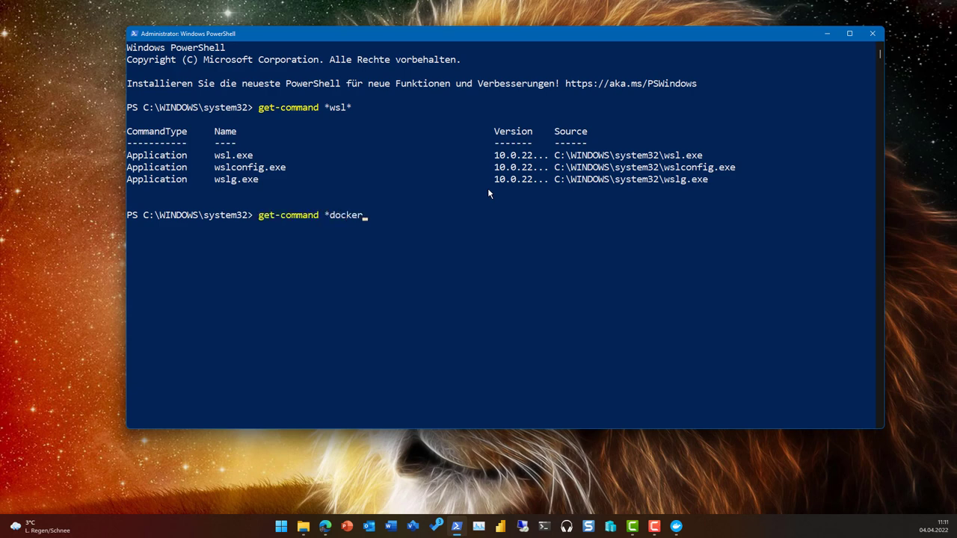
pyautogui.press('Return')
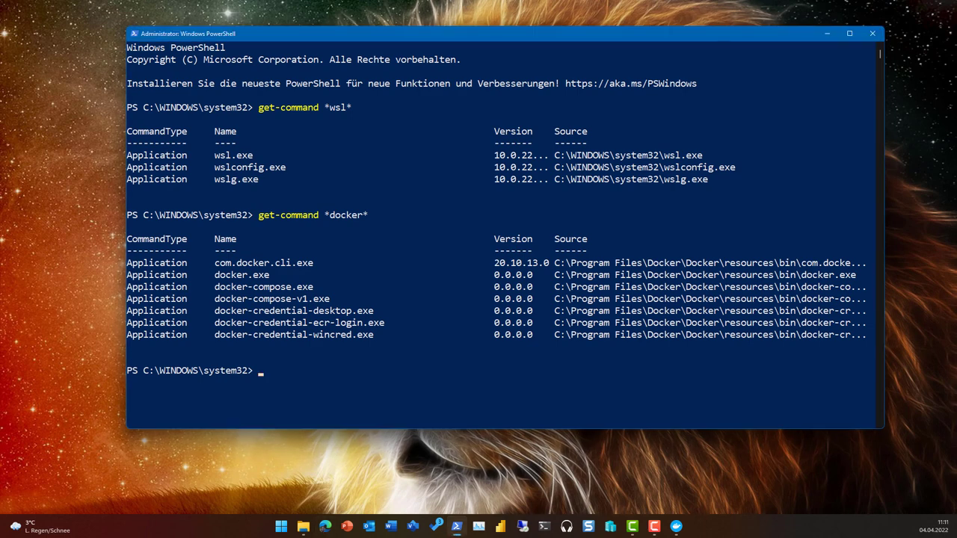
pyautogui.click(872, 34)
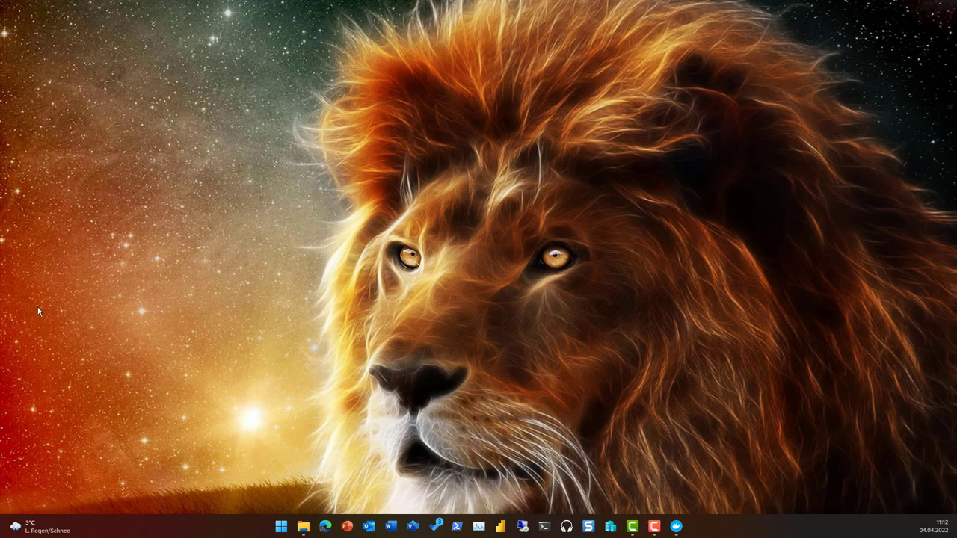
# - Restore Docker Desktop and check Task Manager's Leistung tab shows CPU virtualization enabled
pyautogui.click(675, 527)
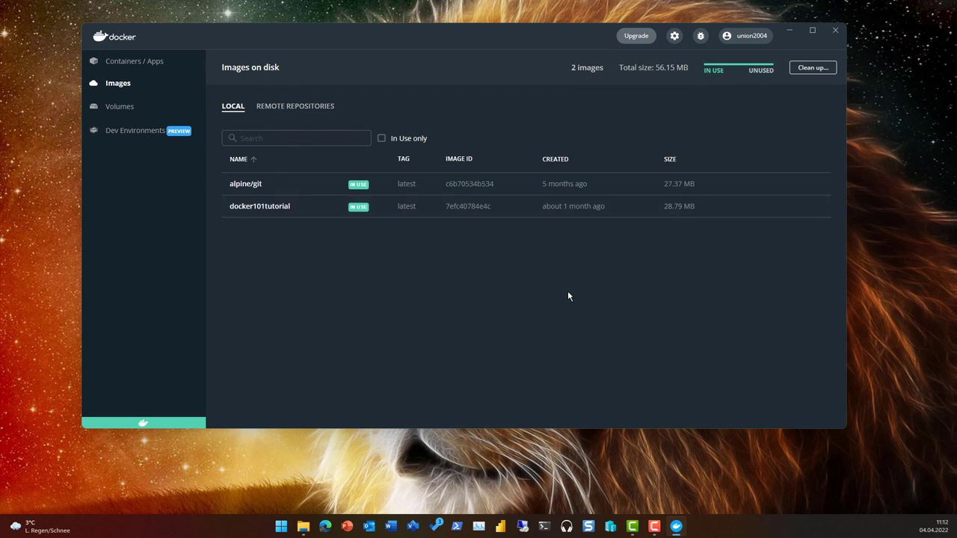
pyautogui.click(479, 528)
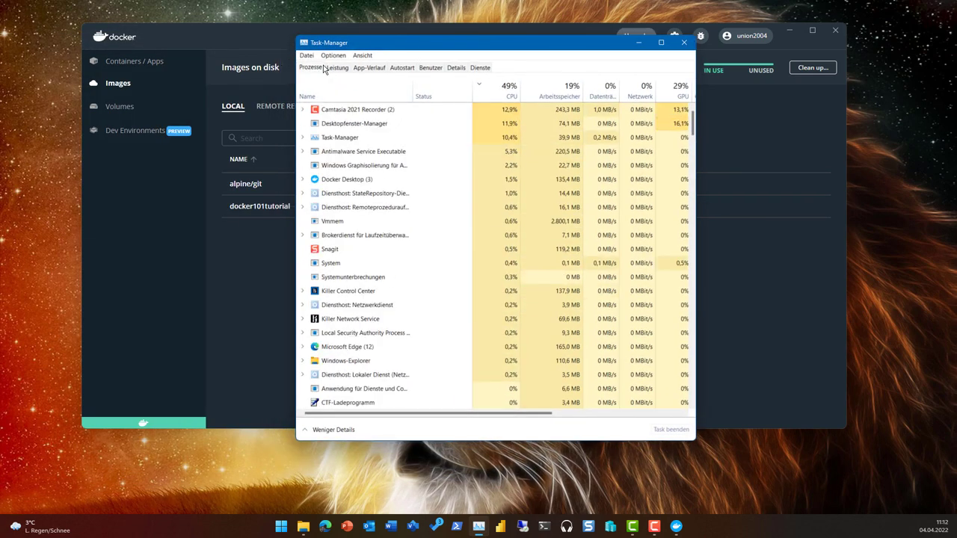
pyautogui.click(333, 67)
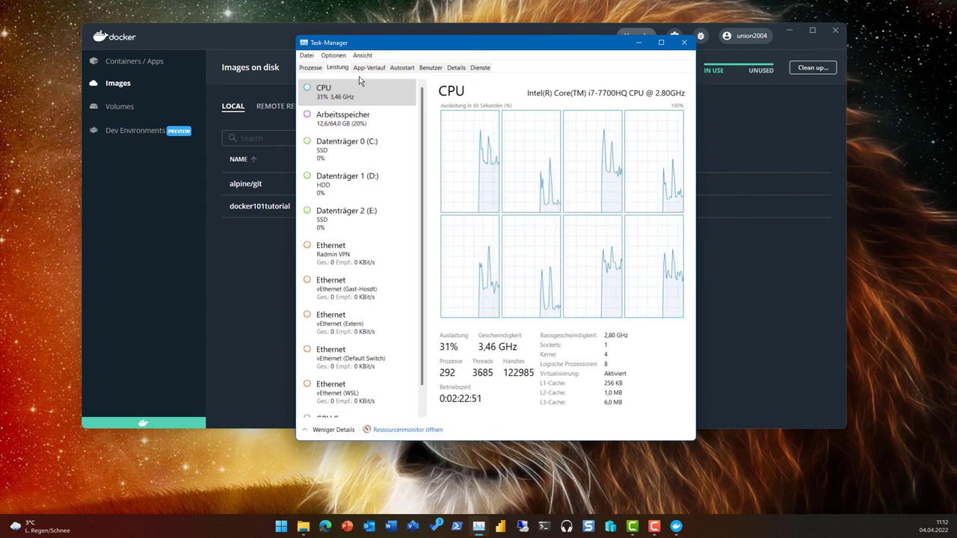
pyautogui.click(684, 42)
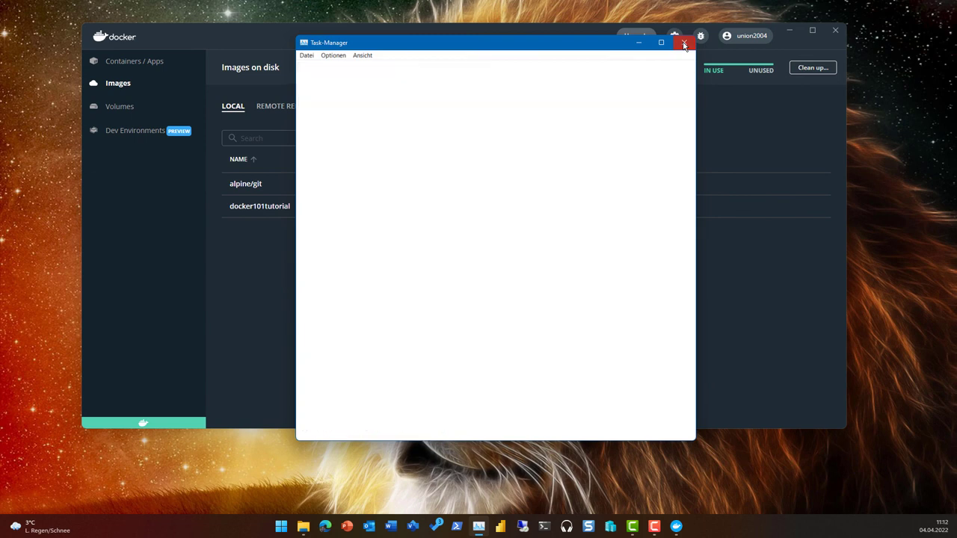